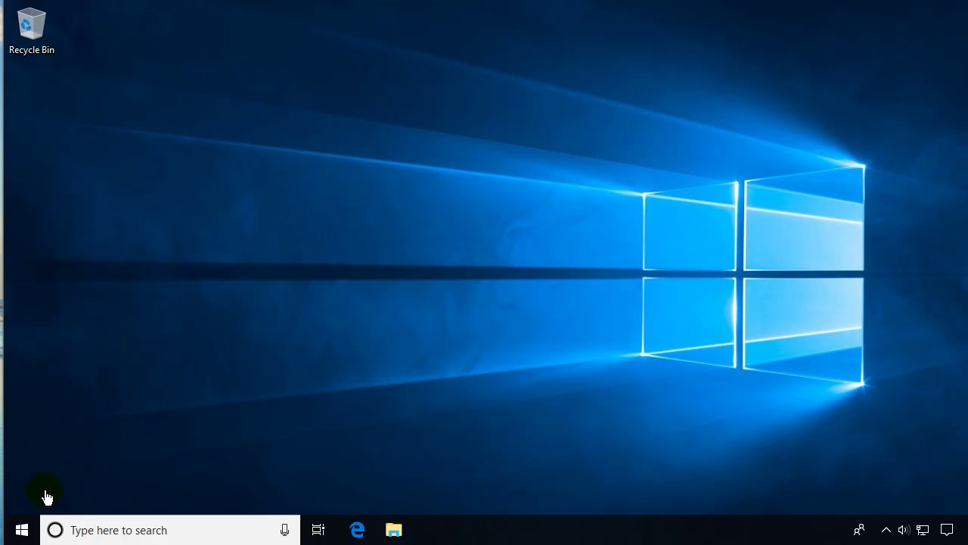
# - Look under Windows Accessories in the Start menu, then search for 'word' to find WordPad
pyautogui.click(20, 534)
pyautogui.scroll(-5, 143, 459)
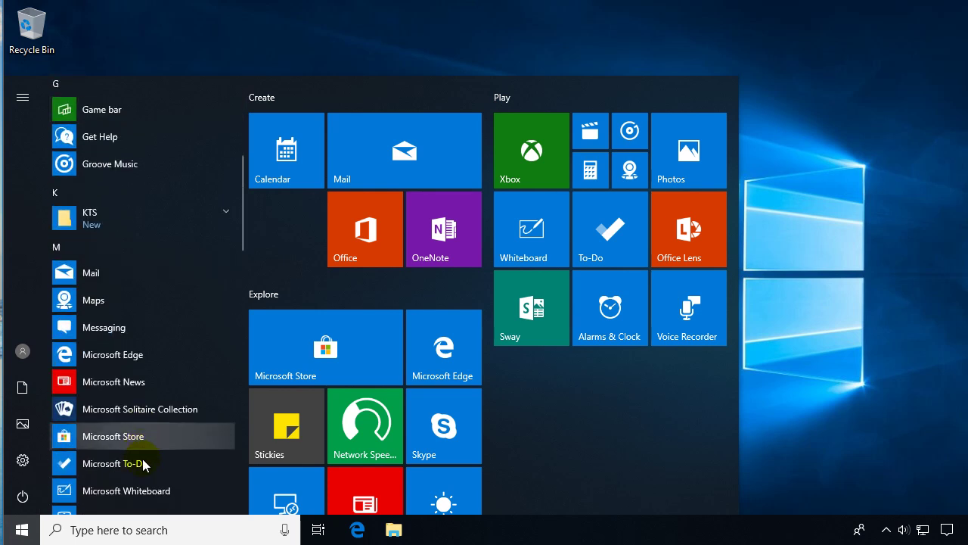
pyautogui.scroll(-10, 143, 463)
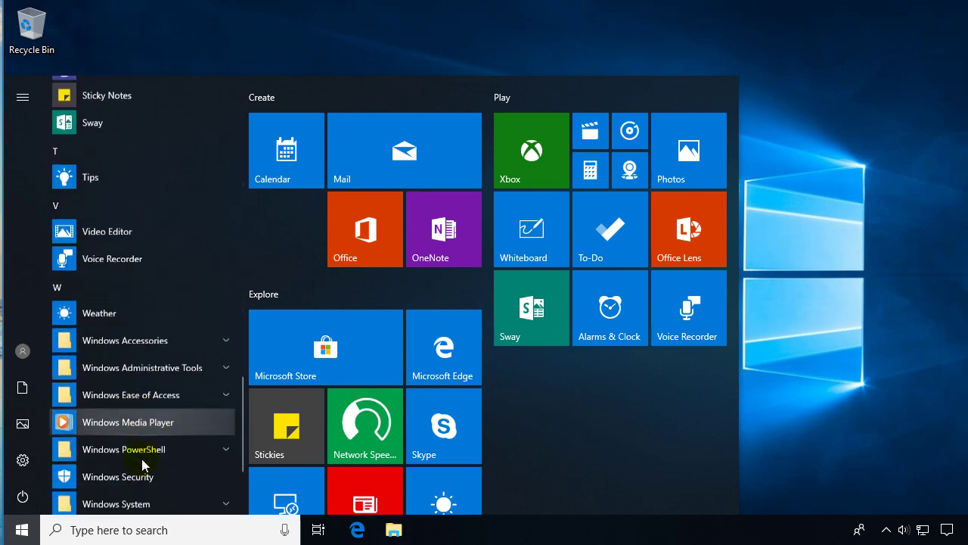
pyautogui.click(151, 319)
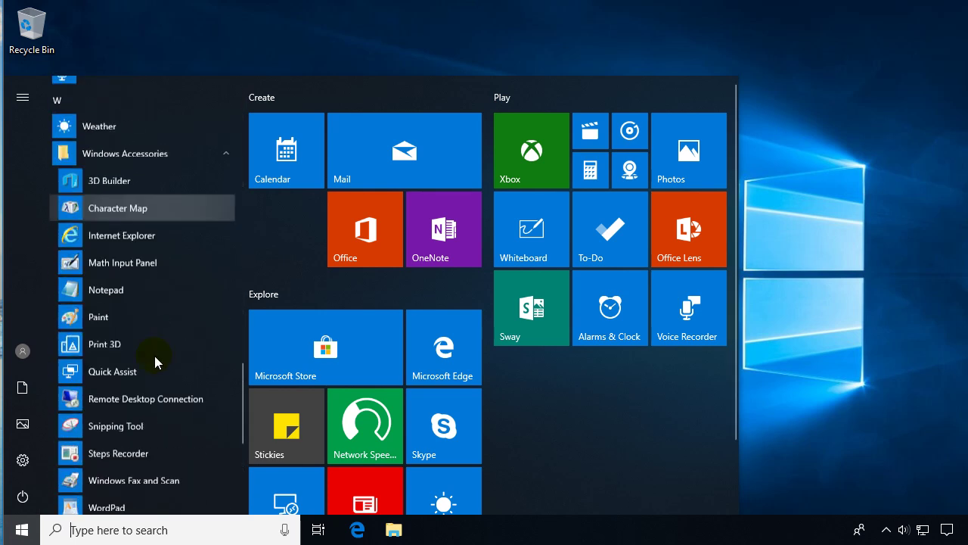
pyautogui.scroll(-2, 154, 361)
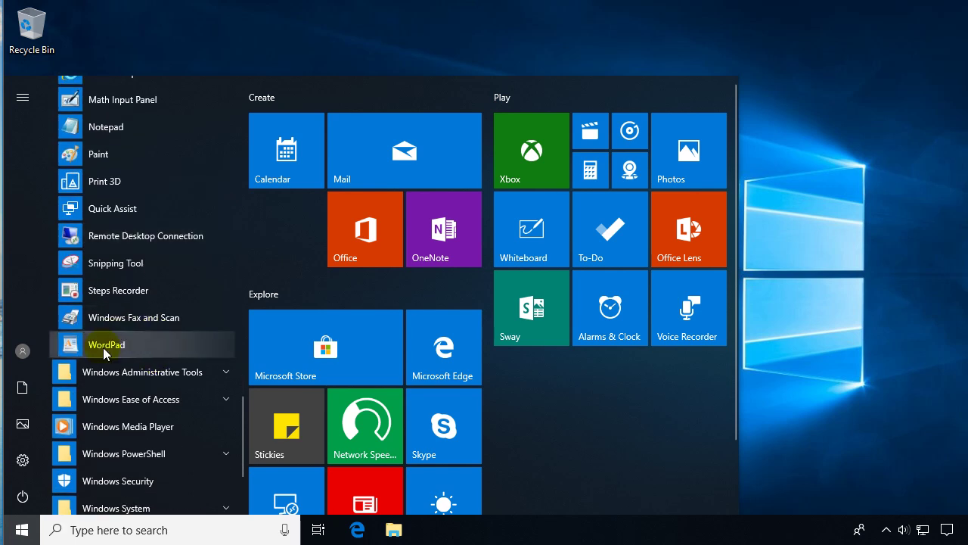
pyautogui.write('word')
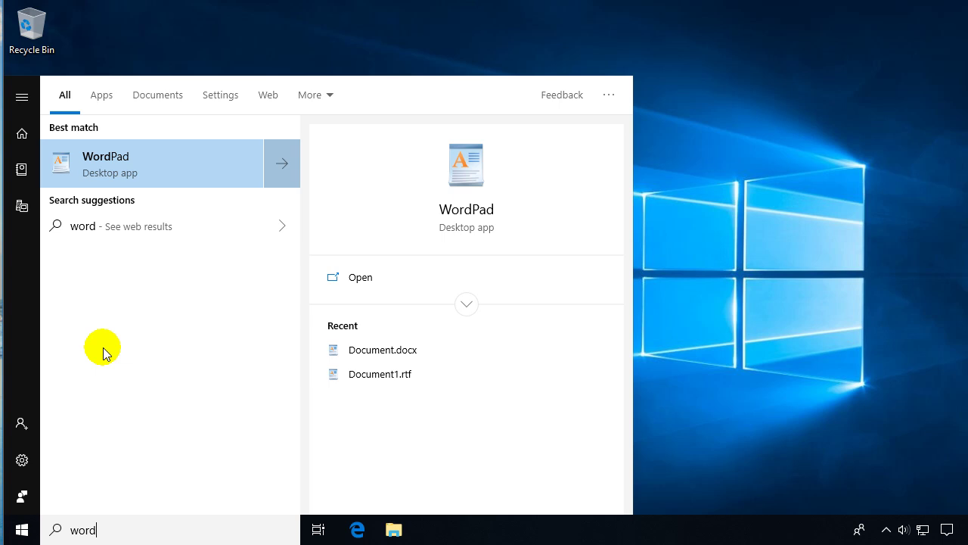
# - Launch WordPad and paste the lorem ipsum paragraphs into the new document
pyautogui.press('Return')
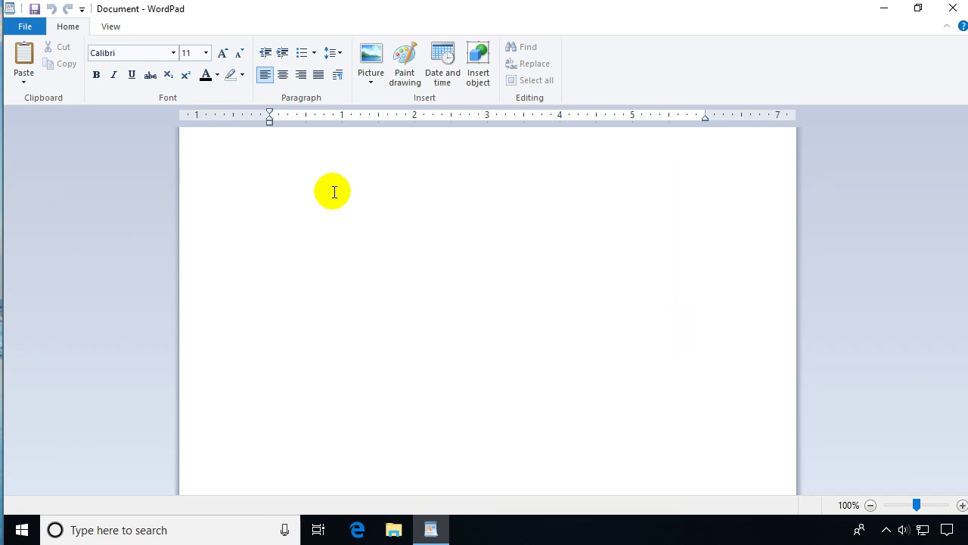
pyautogui.hotkey('ctrl', 'v')
pyautogui.scroll(15, 324, 197)
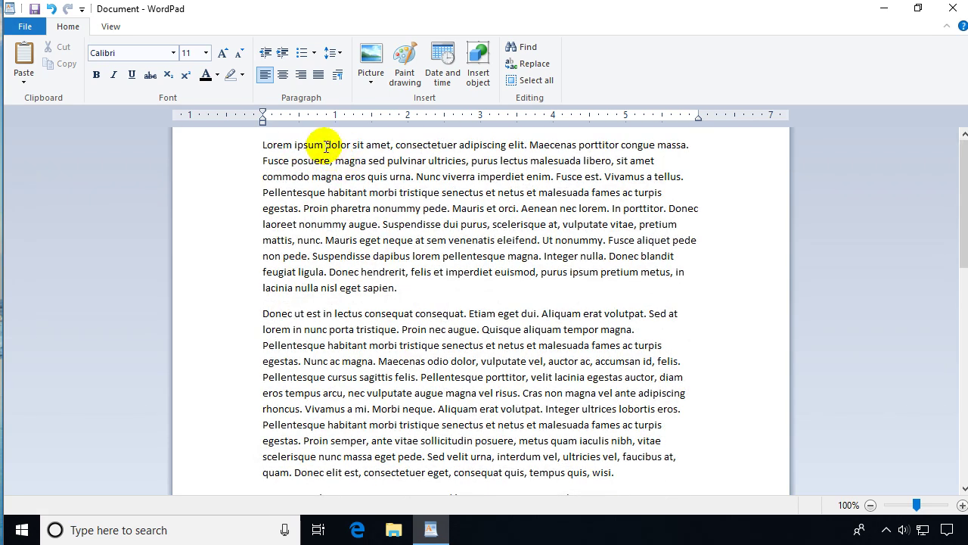
# - Make the word 'dolor' on the first line bold, italic and underlined
pyautogui.moveTo(326, 147); pyautogui.dragTo(349, 147)
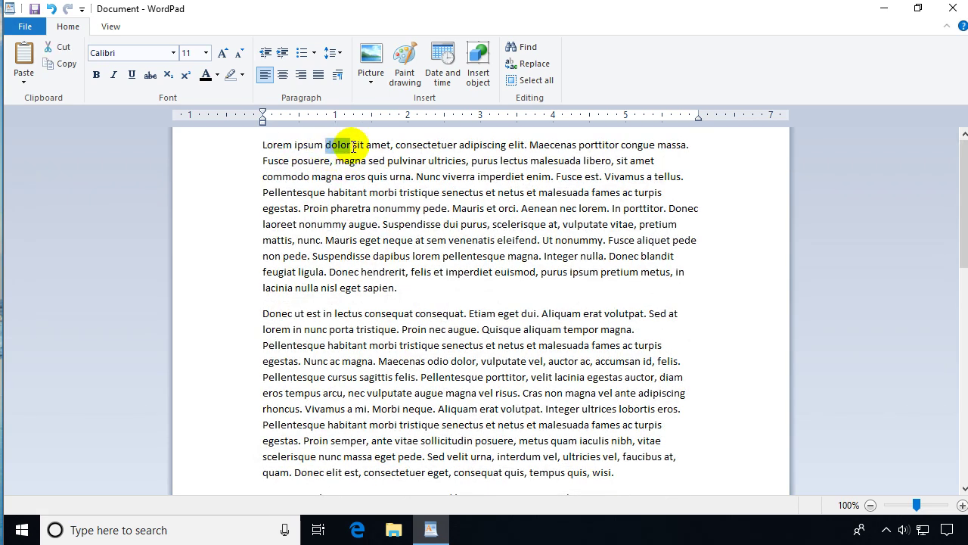
pyautogui.click(95, 75)
pyautogui.click(114, 75)
pyautogui.click(132, 75)
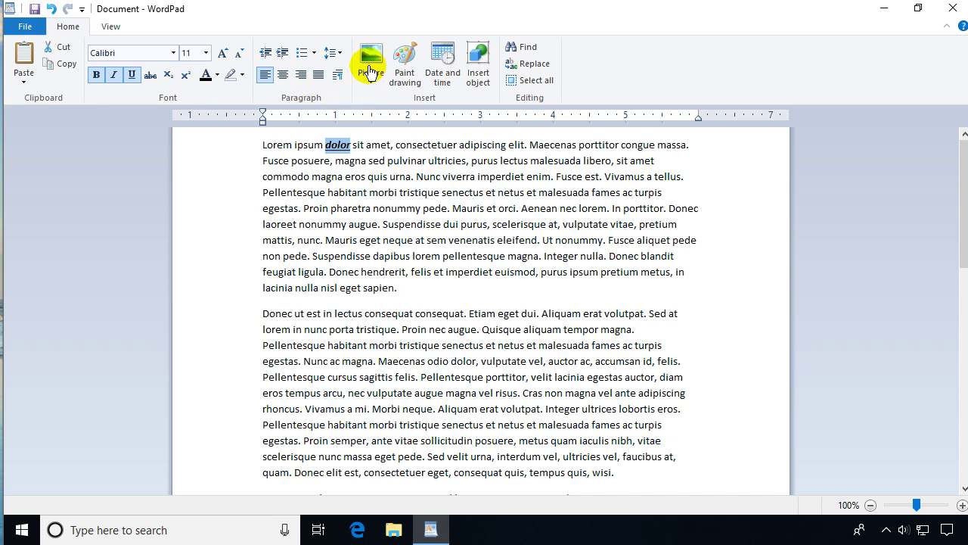
# - Embed a Paint drawing of a black wavy scribble after 'sapien.' in the first paragraph
pyautogui.click(415, 288)
pyautogui.click(403, 63)
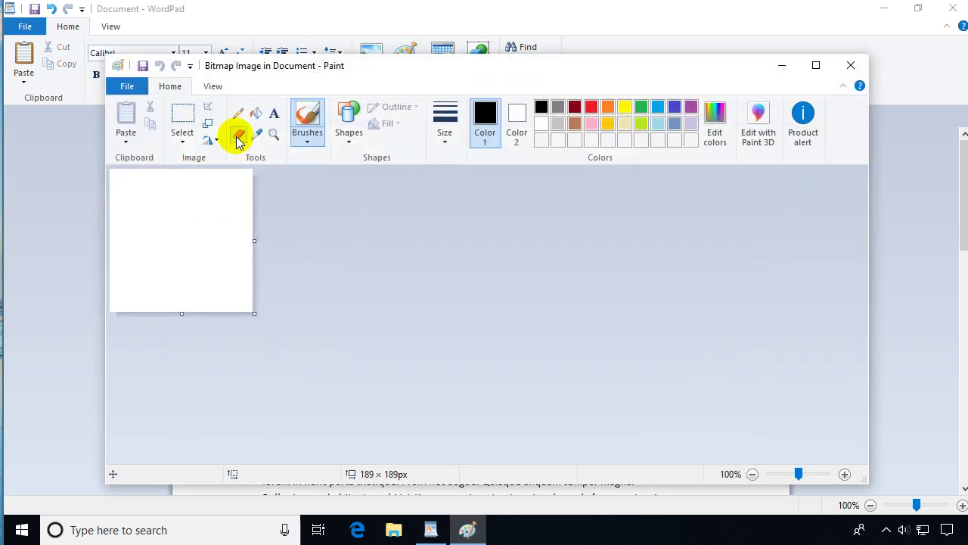
pyautogui.moveTo(140, 225); pyautogui.dragTo(212, 259)
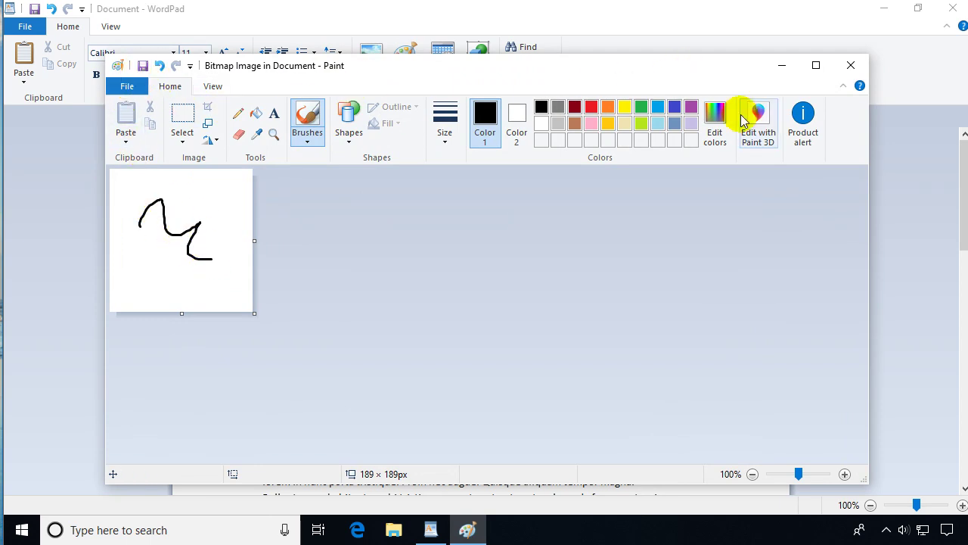
pyautogui.click(850, 65)
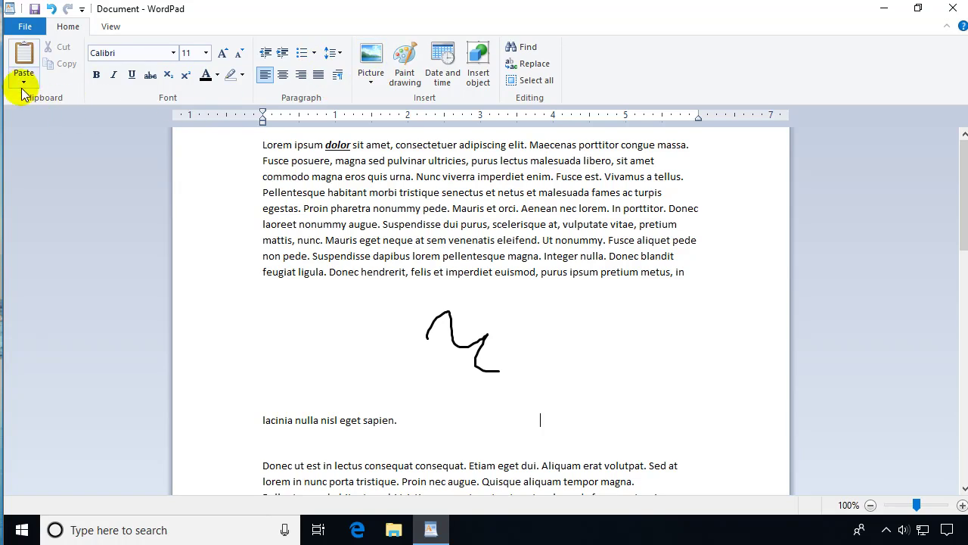
# - Show the View tab's zoom, ruler, status bar and word wrap options
pyautogui.click(112, 27)
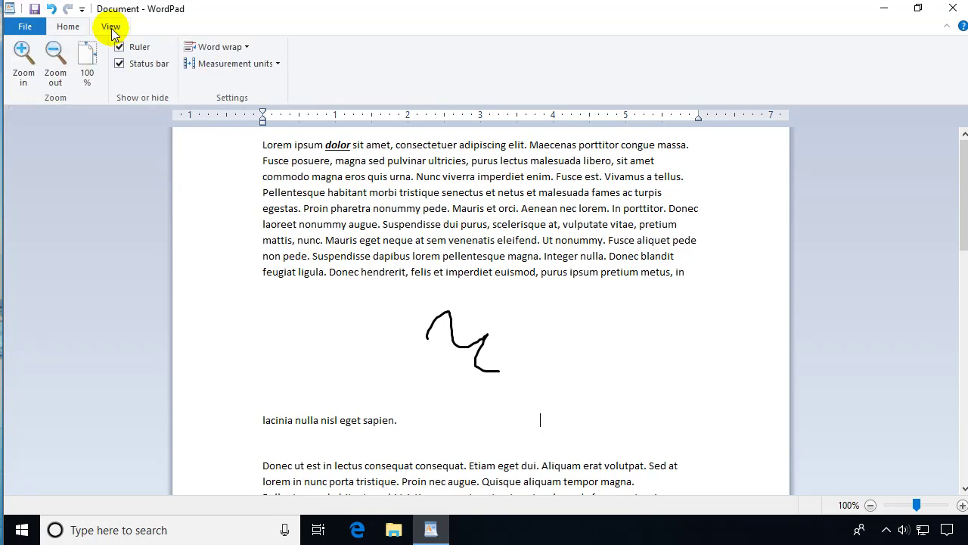
# - Save the document in Office Open XML format as Document.docx, replacing the existing file
pyautogui.click(26, 29)
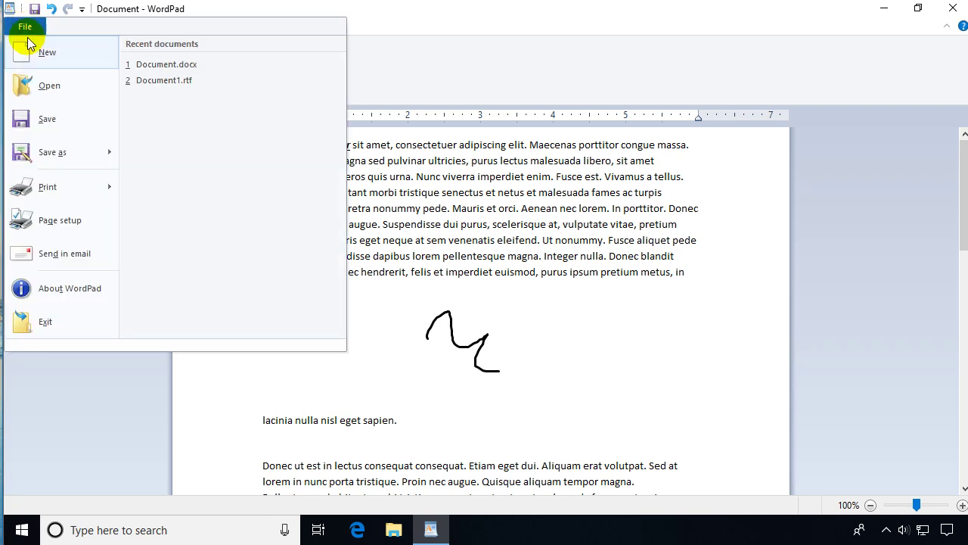
pyautogui.press('Escape')
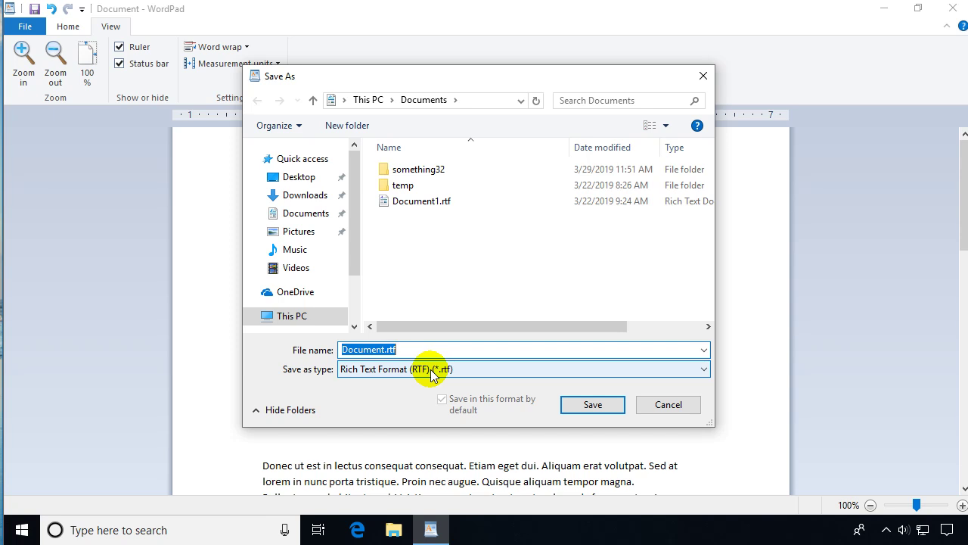
pyautogui.click(487, 370)
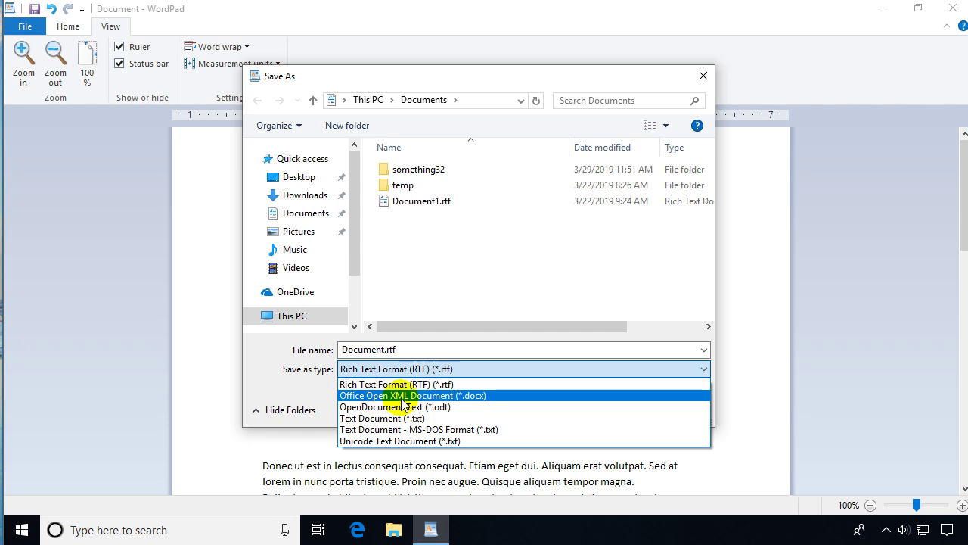
pyautogui.click(471, 400)
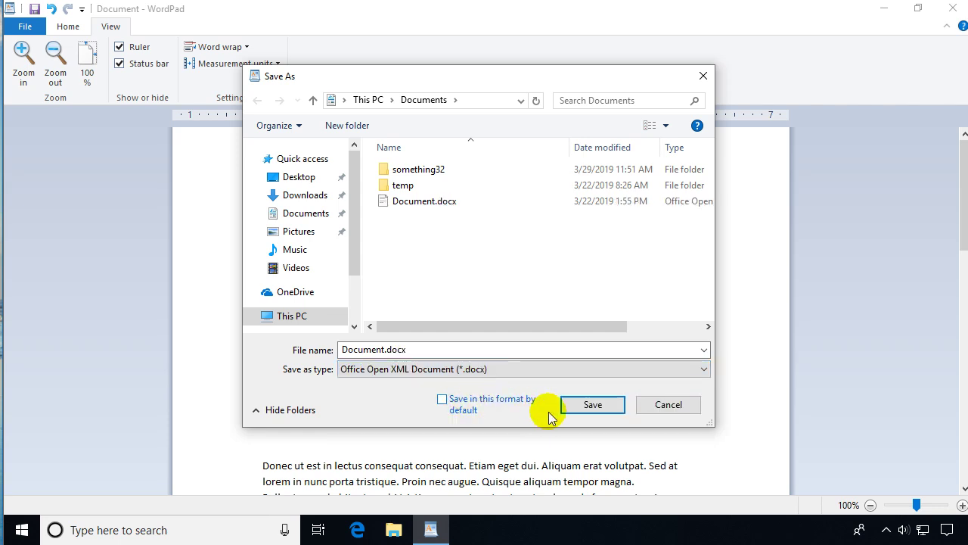
pyautogui.click(592, 404)
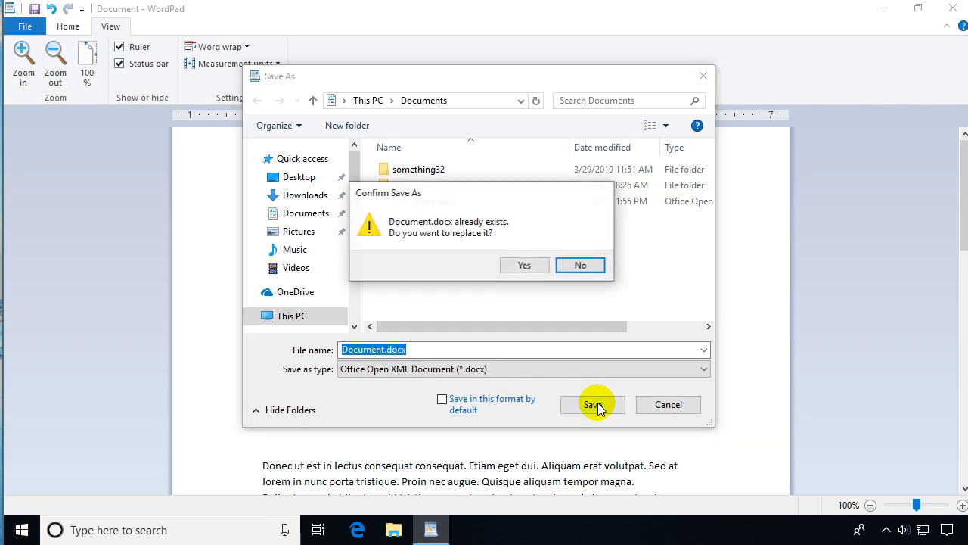
pyautogui.click(519, 267)
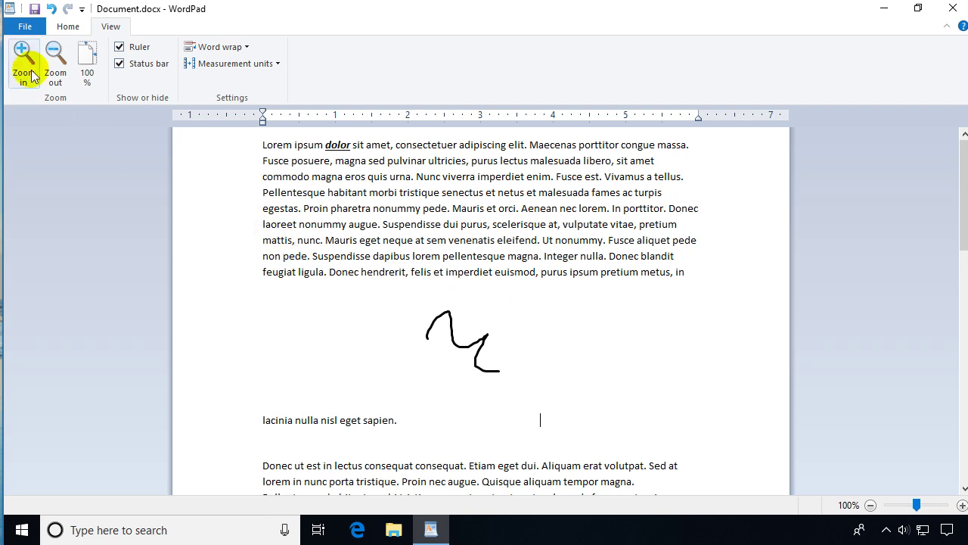
# - Save a plain-text copy as Document.txt, accepting that its formatting will be removed
pyautogui.click(23, 24)
pyautogui.click(45, 152)
pyautogui.click(663, 404)
pyautogui.click(24, 23)
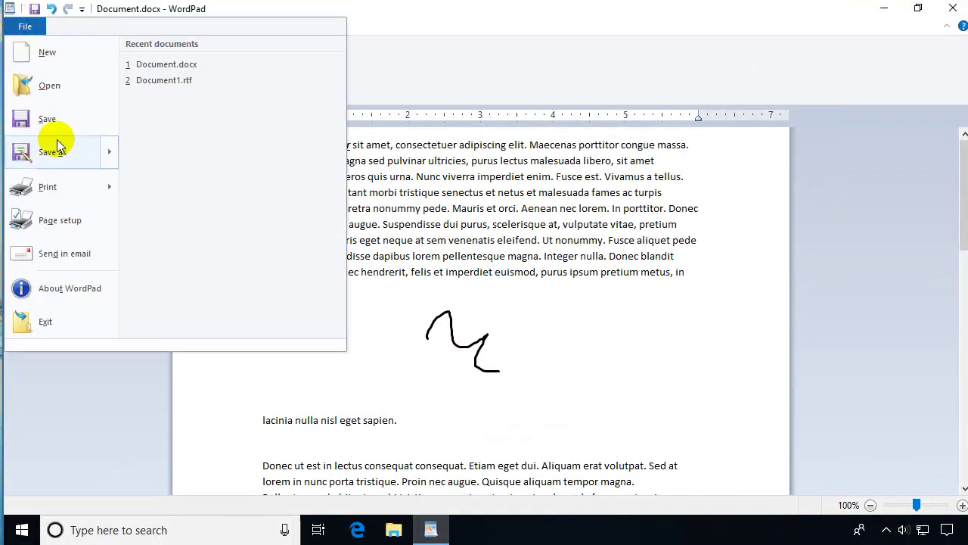
pyautogui.moveTo(62, 162)
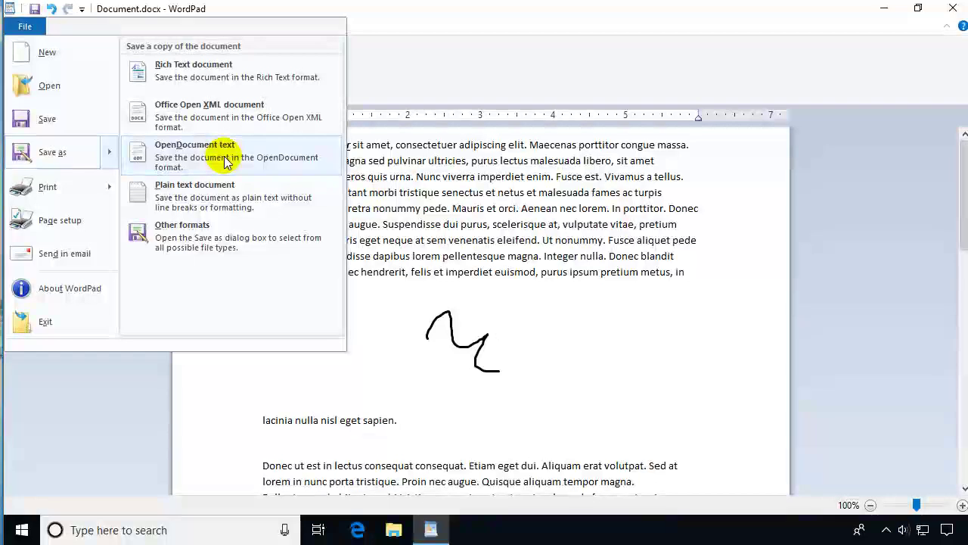
pyautogui.click(208, 196)
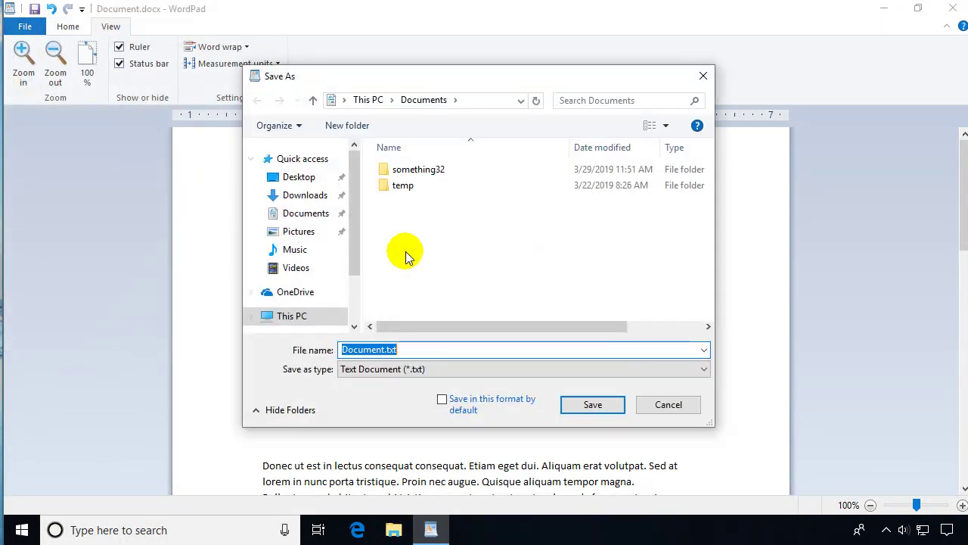
pyautogui.click(598, 405)
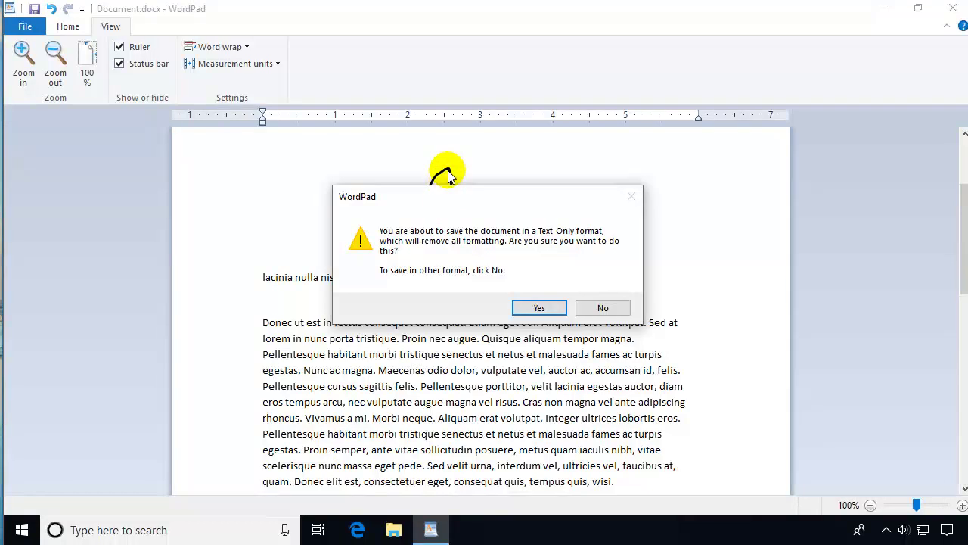
pyautogui.click(539, 308)
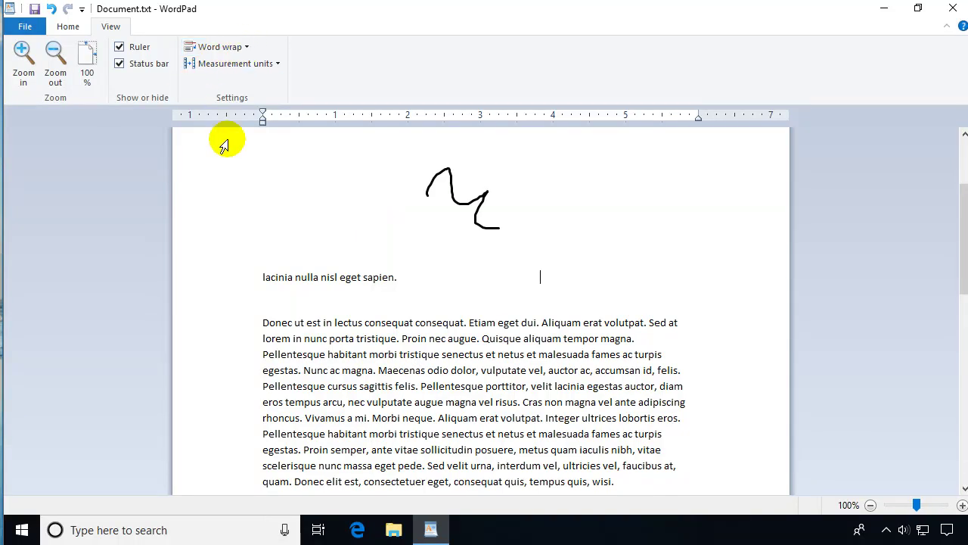
pyautogui.scroll(3, 323, 318)
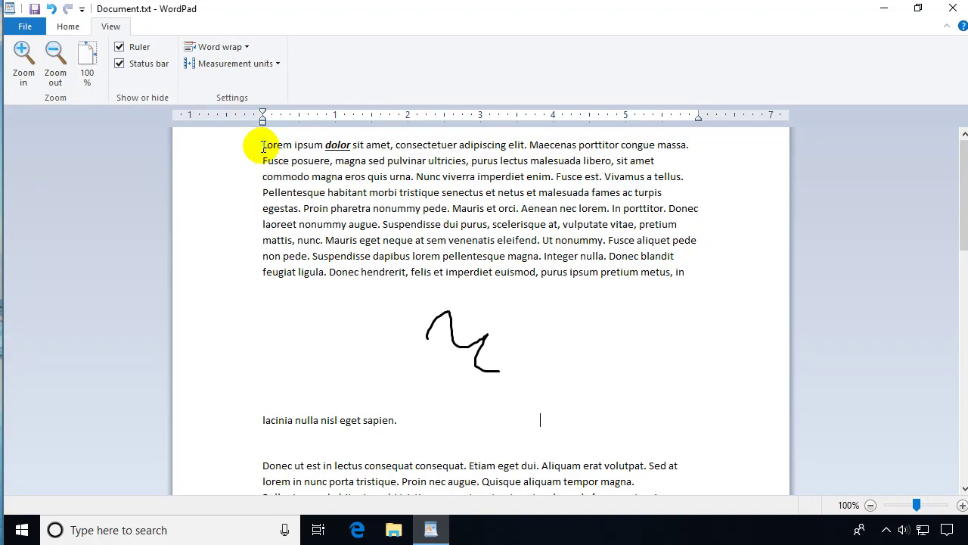
pyautogui.moveTo(264, 145); pyautogui.dragTo(292, 147)
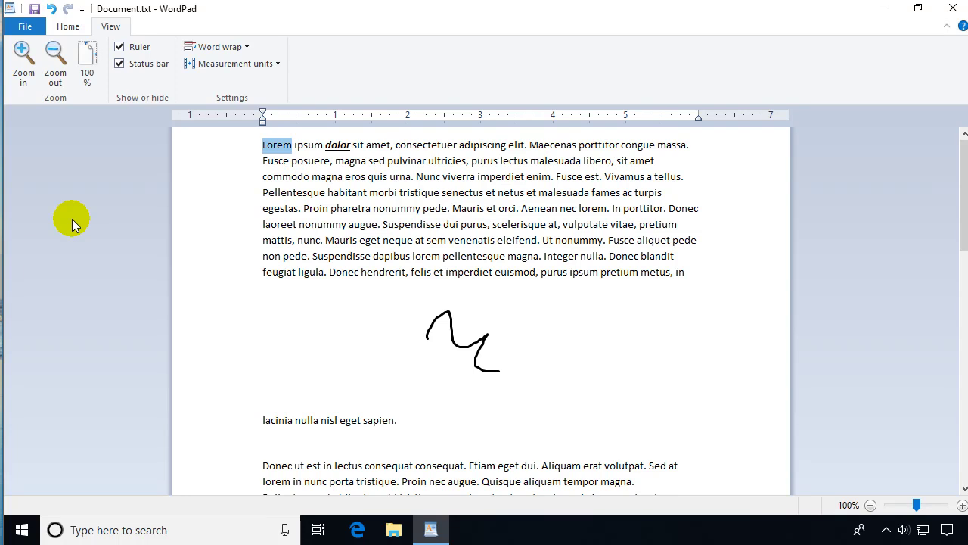
pyautogui.hotkey('ctrl', 'shift', 'a')
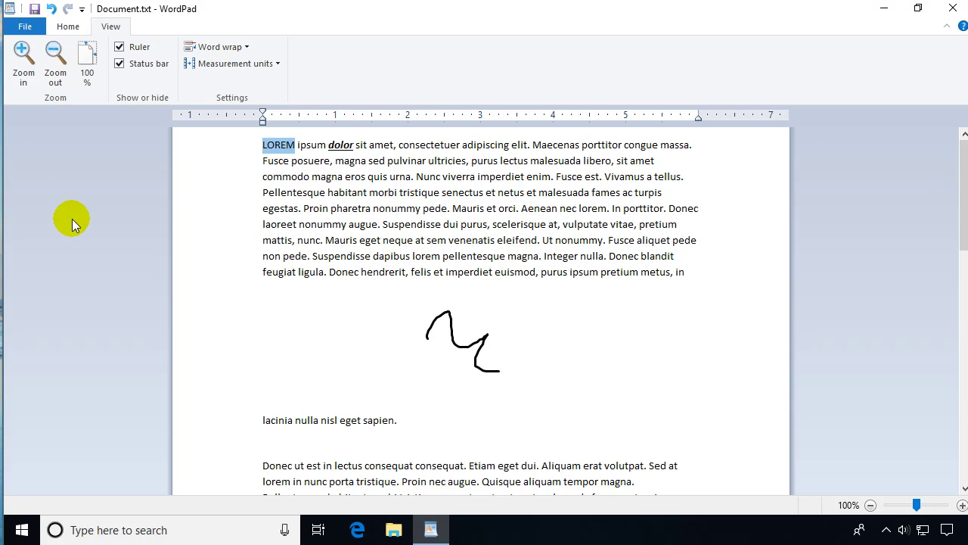
pyautogui.hotkey('ctrl', 'shift', 'a')
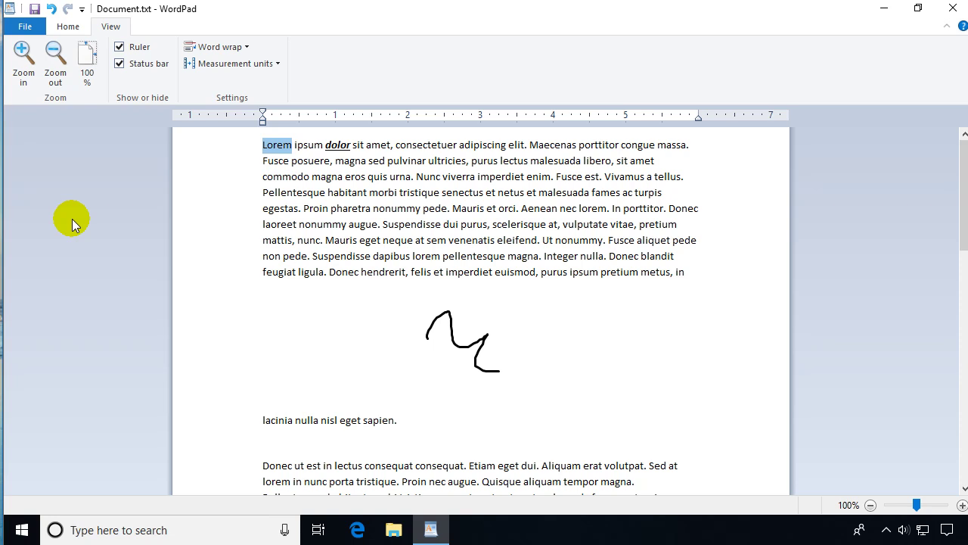
pyautogui.hotkey('ctrl', 'shift', 'a')
pyautogui.hotkey('ctrl', 'shift', 'a')
pyautogui.hotkey('ctrl', 'shift', 'a')
pyautogui.hotkey('ctrl', 'shift', 'a')
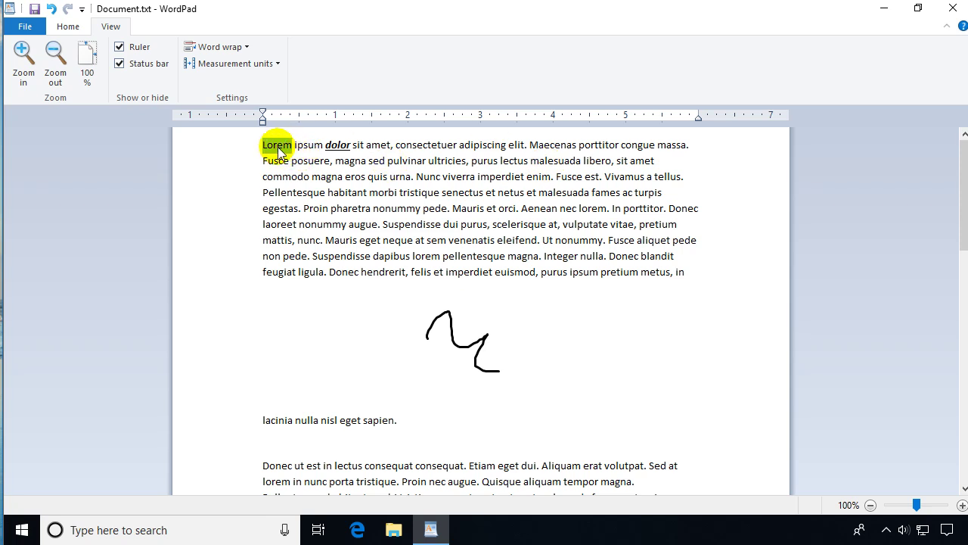
# - Below the scribble, type a +---+---+---+ border line and convert it into a three-column table
pyautogui.scroll(-2, 450, 401)
pyautogui.click(409, 344)
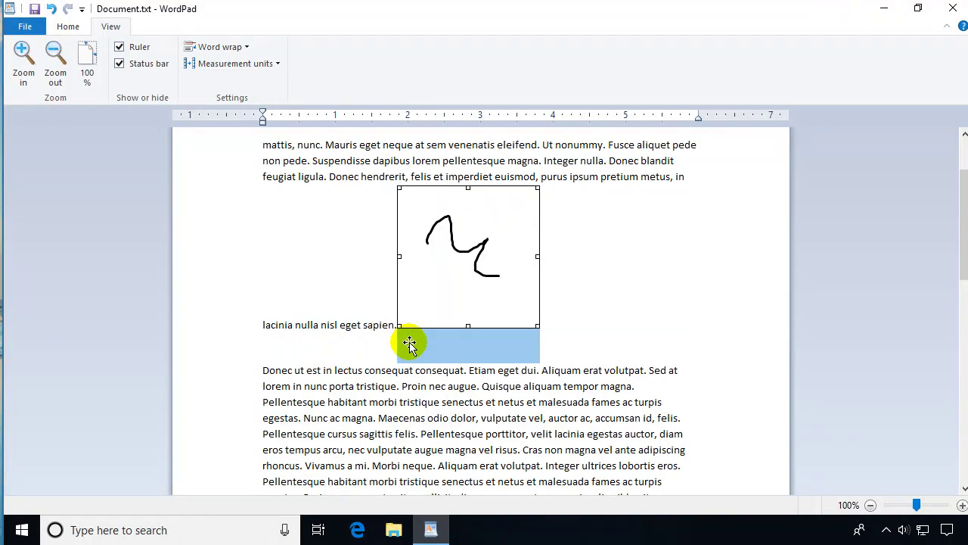
pyautogui.click(574, 352)
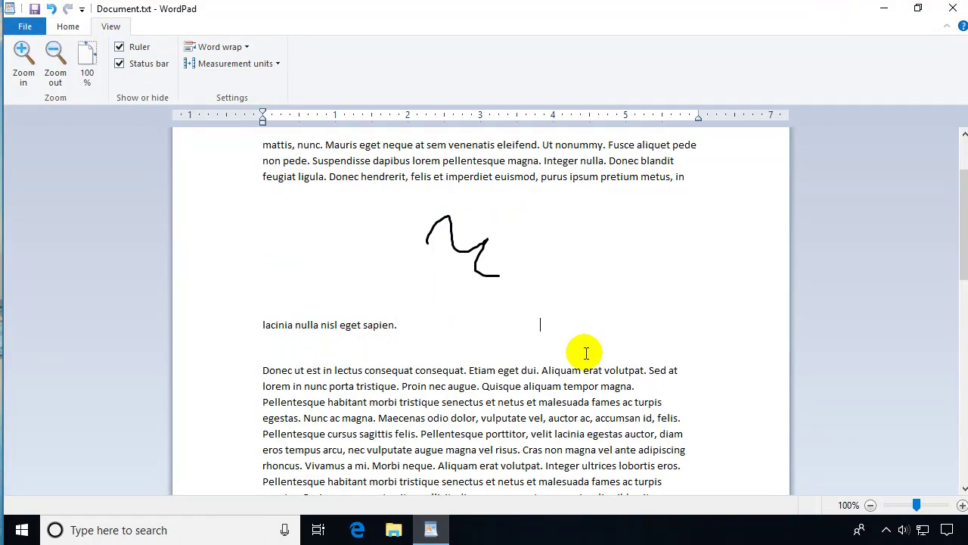
pyautogui.press('Return')
pyautogui.press('Return')
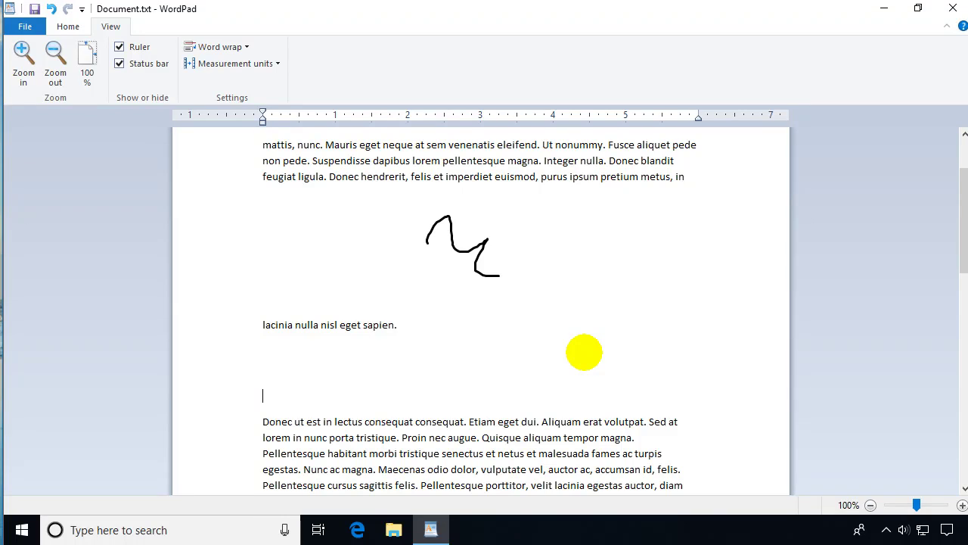
pyautogui.write('+------------------')
pyautogui.write('+-------------------+--------------------')
pyautogui.write('+')
pyautogui.press('Return')
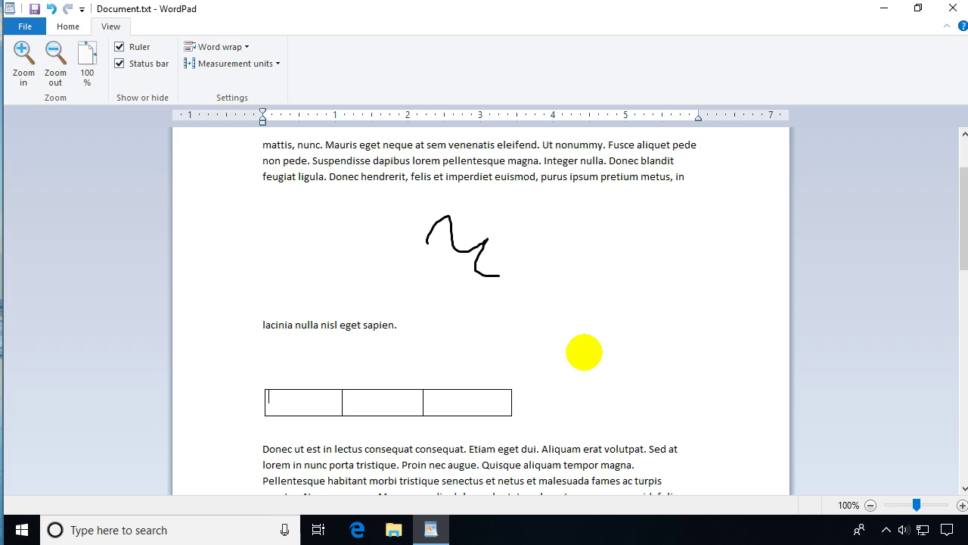
# - Enter A, B, C in the first row and 2, 2, 3 in the second, adding an empty third row
pyautogui.write('A')
pyautogui.press('Tab')
pyautogui.write('B ')
pyautogui.write('C')
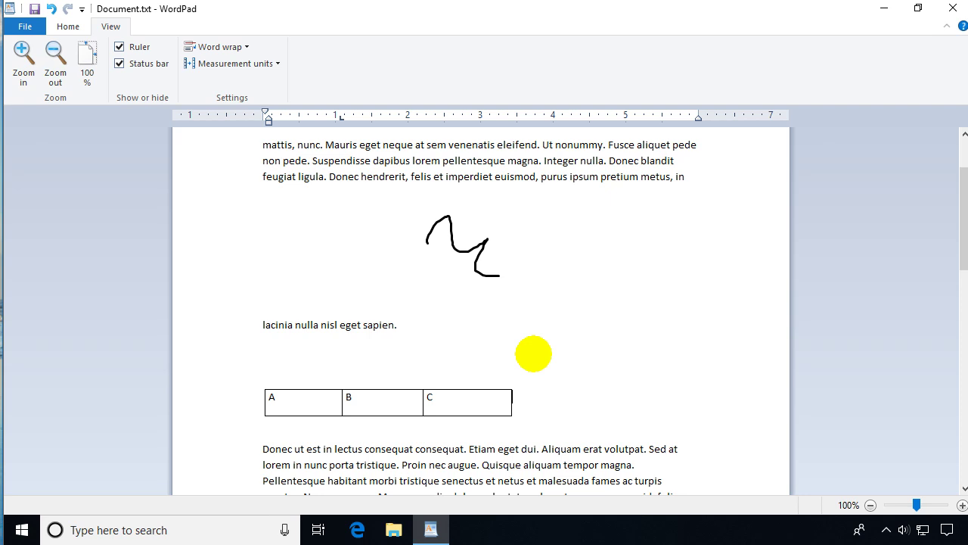
pyautogui.press('Return')
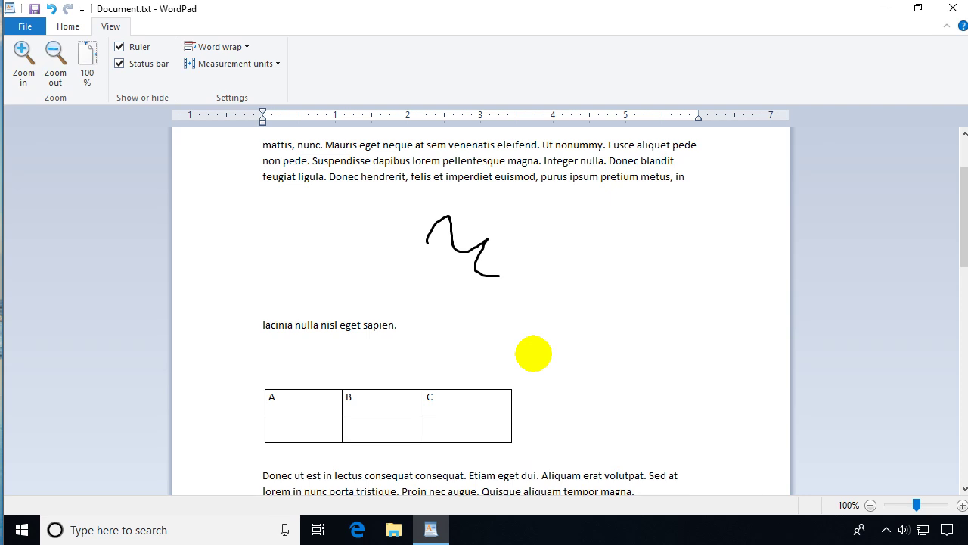
pyautogui.write('2\t')
pyautogui.write('2\t')
pyautogui.write('3')
pyautogui.press('Tab')
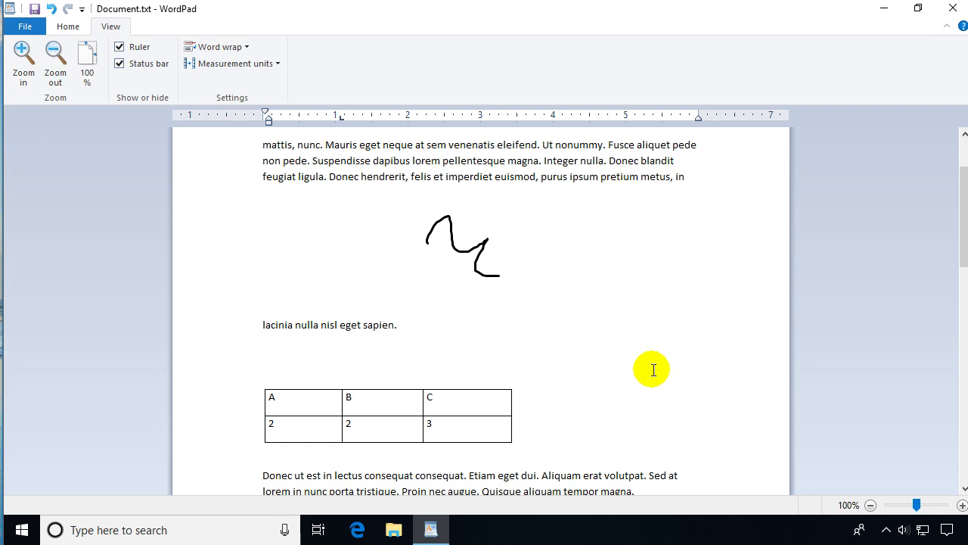
pyautogui.press('Return')
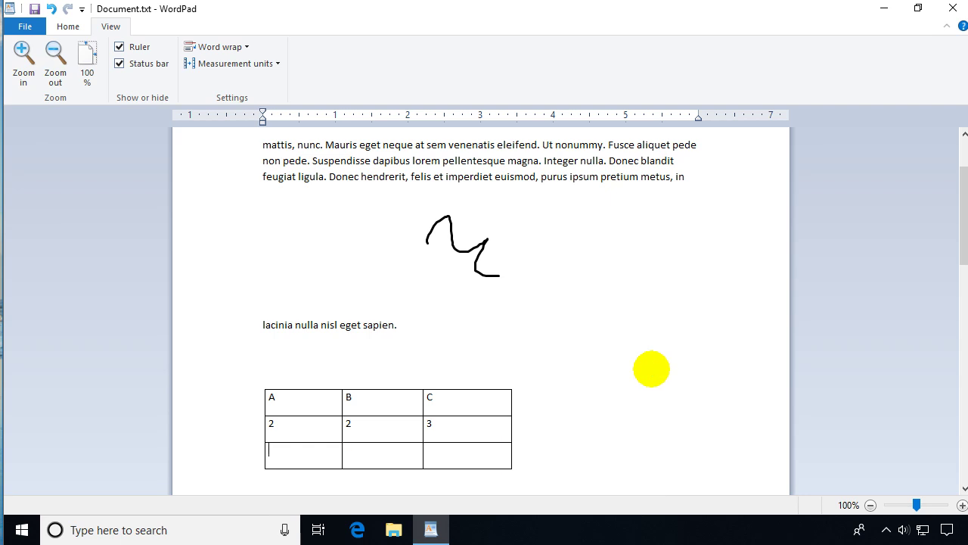